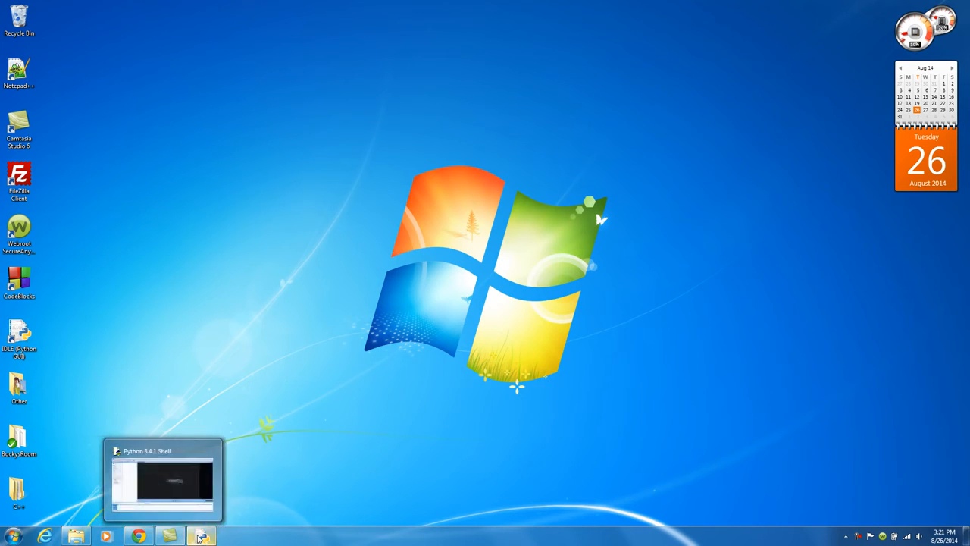
# Close the Python 3.4.1 Shell window
pyautogui.moveTo(368, 107); pyautogui.dragTo(324, 89)
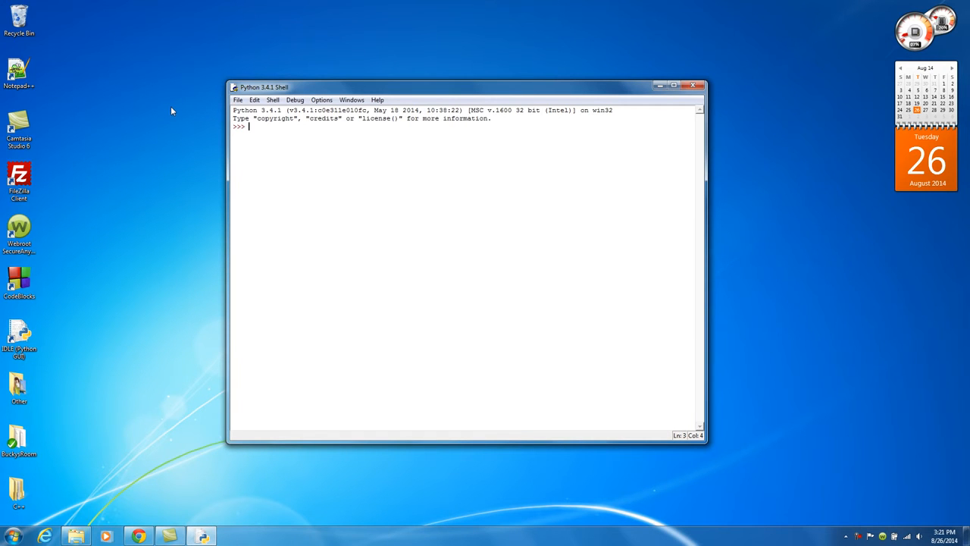
pyautogui.click(660, 85)
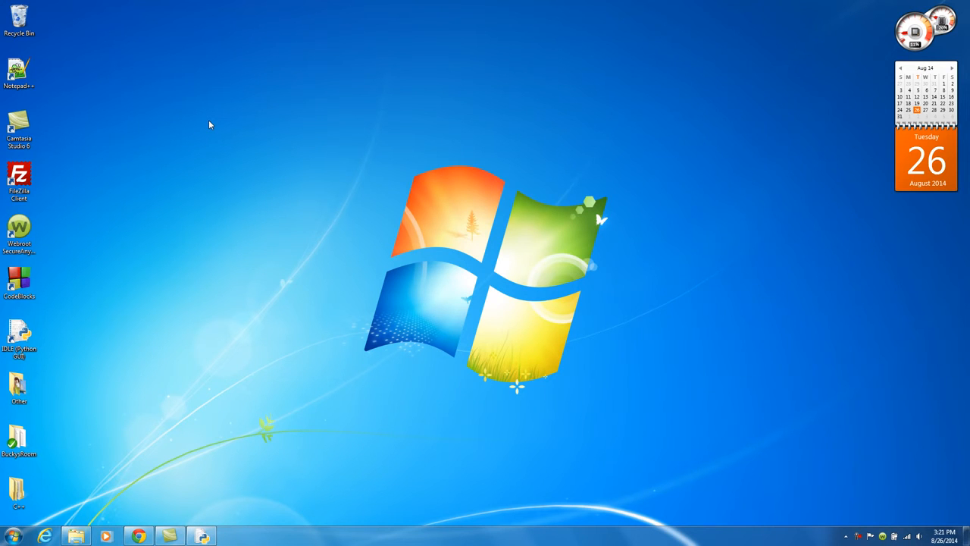
pyautogui.click(203, 536)
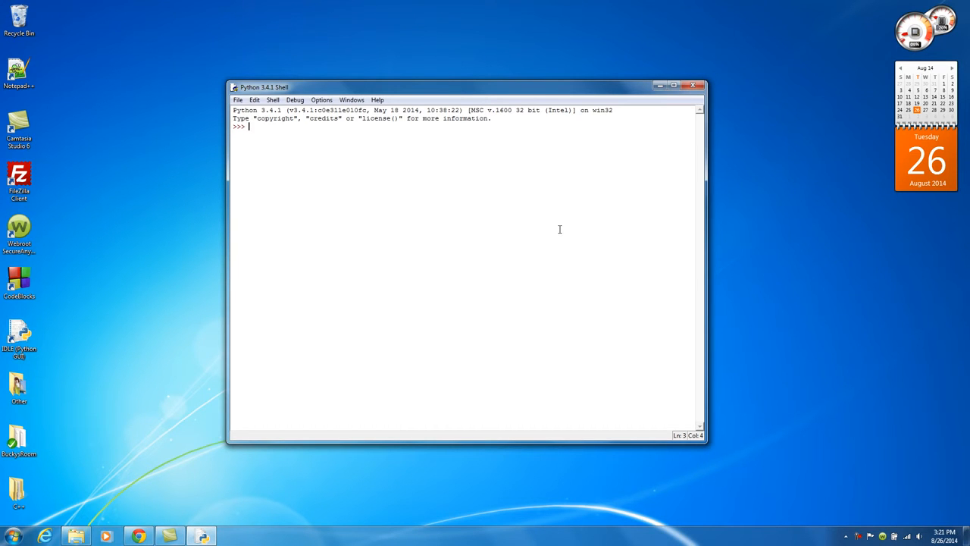
pyautogui.moveTo(493, 86); pyautogui.dragTo(468, 112)
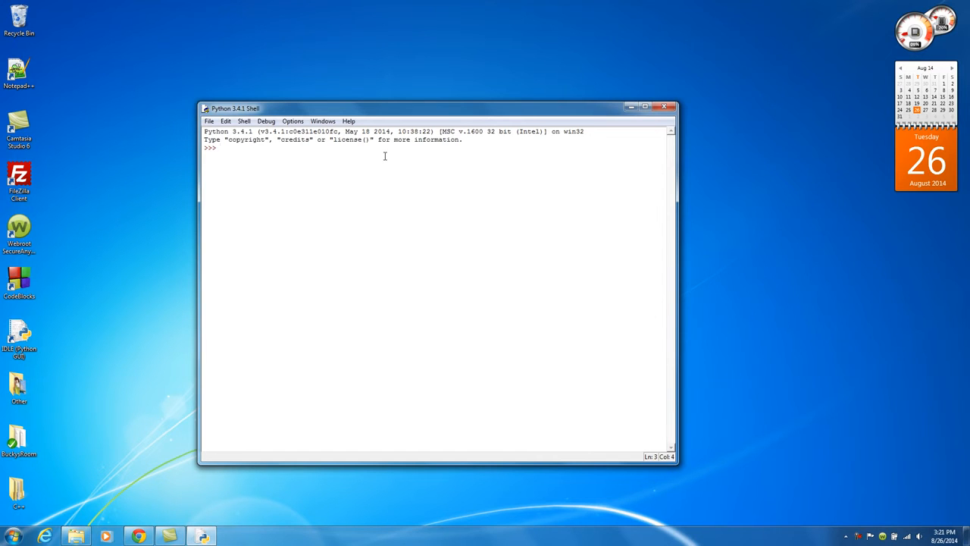
pyautogui.click(665, 111)
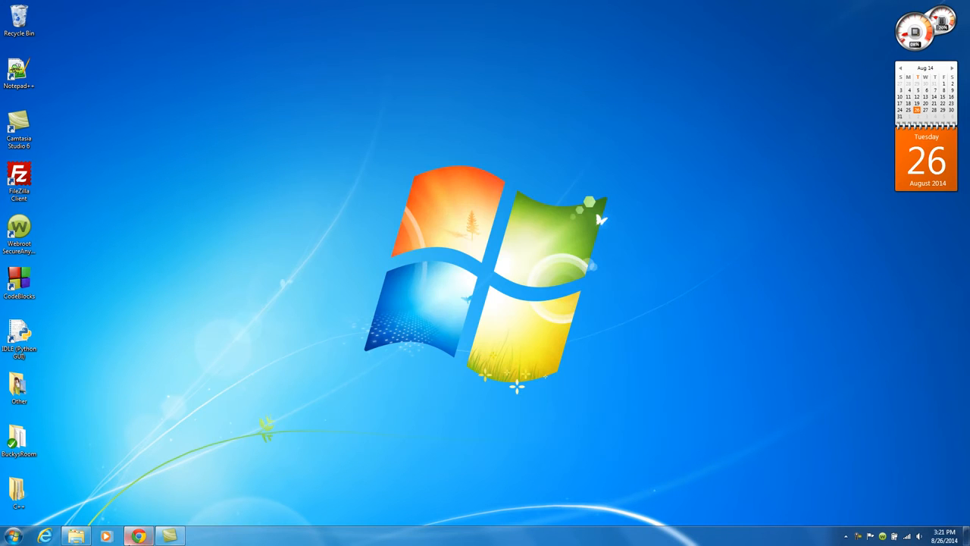
# Switch to Chrome, open the PyCharm download page from the JetBrains site, and review the Professional and Community editions for Windows
pyautogui.click(138, 537)
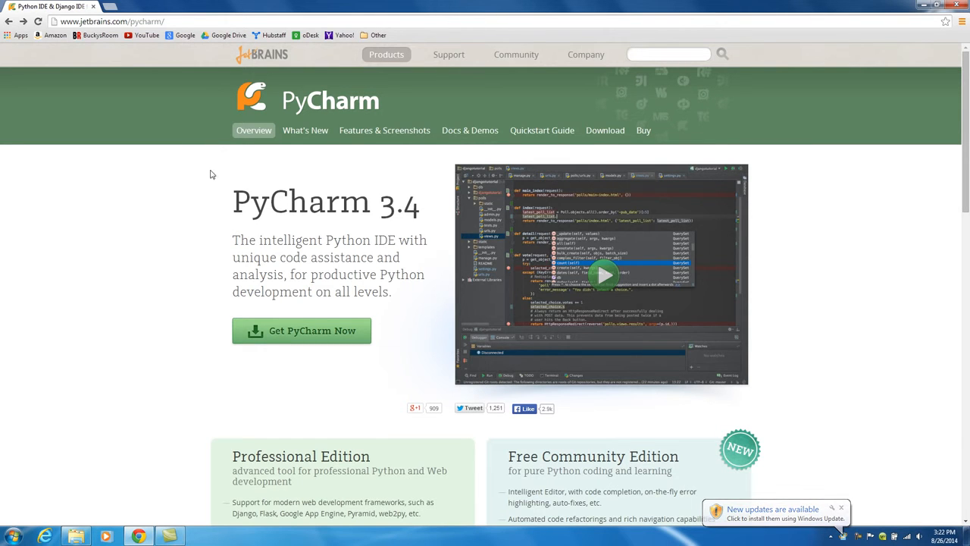
pyautogui.moveTo(371, 203); pyautogui.dragTo(225, 212)
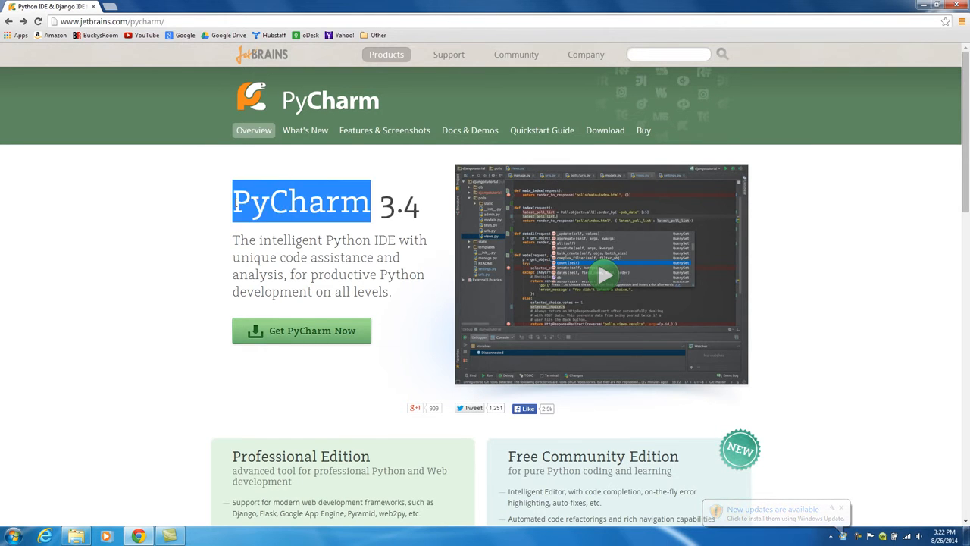
pyautogui.click(189, 212)
pyautogui.click(91, 22)
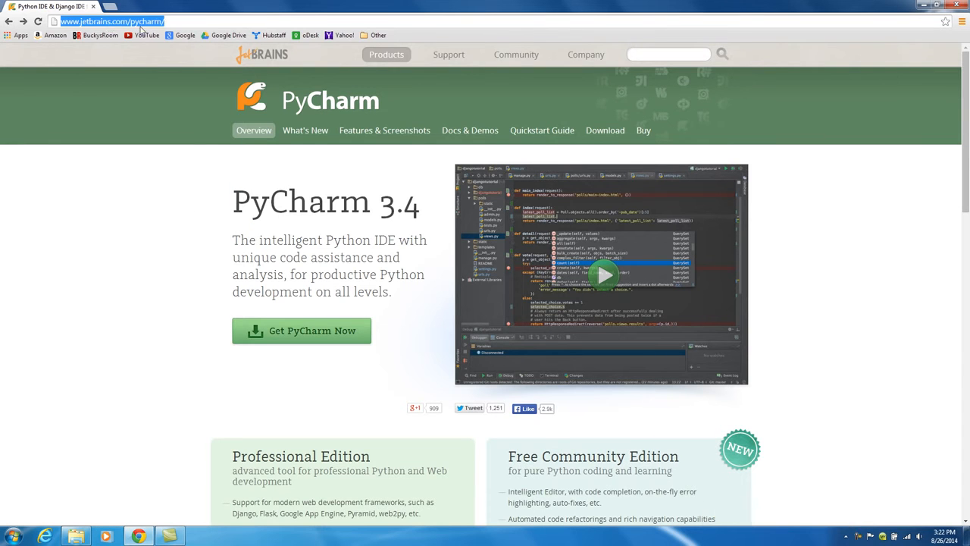
pyautogui.click(110, 75)
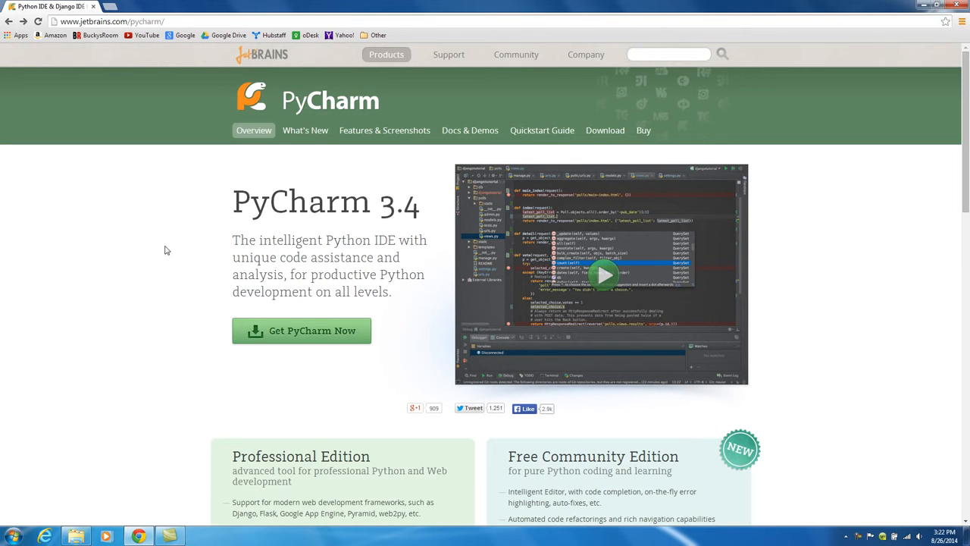
pyautogui.click(301, 331)
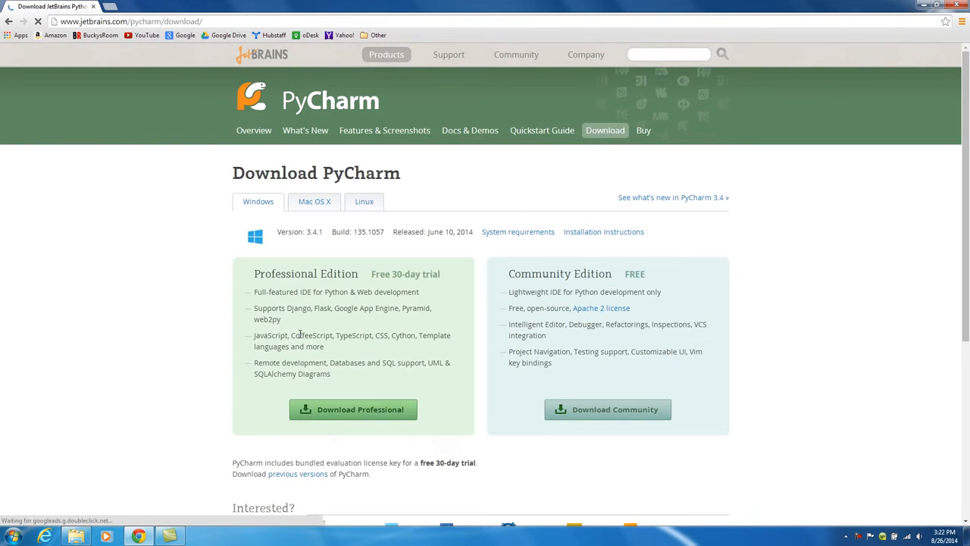
pyautogui.scroll(-2, 470, 161)
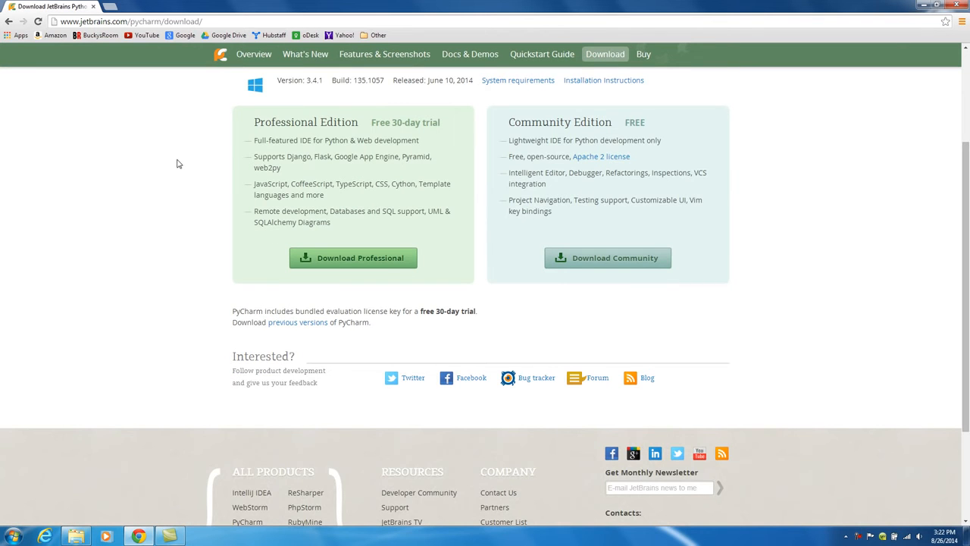
pyautogui.scroll(1, 205, 194)
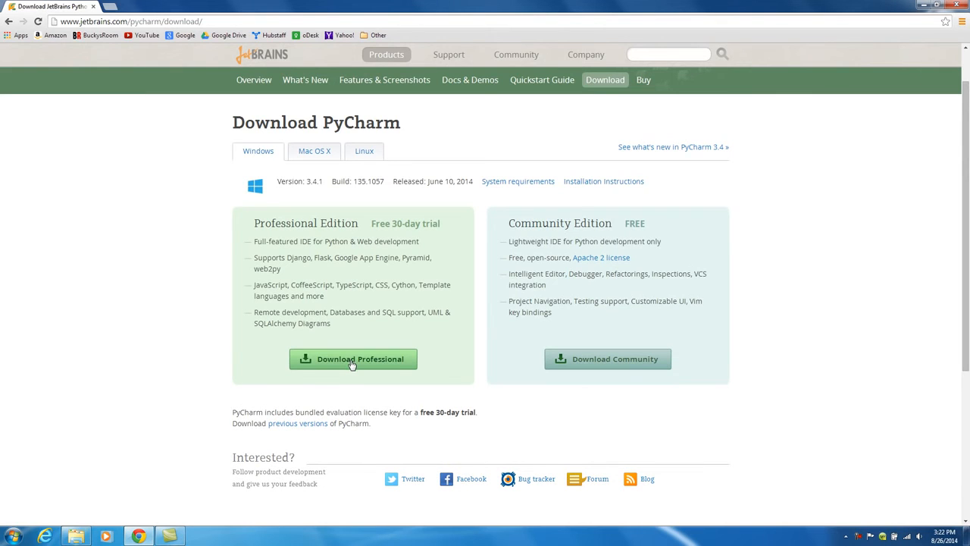
pyautogui.click(923, 6)
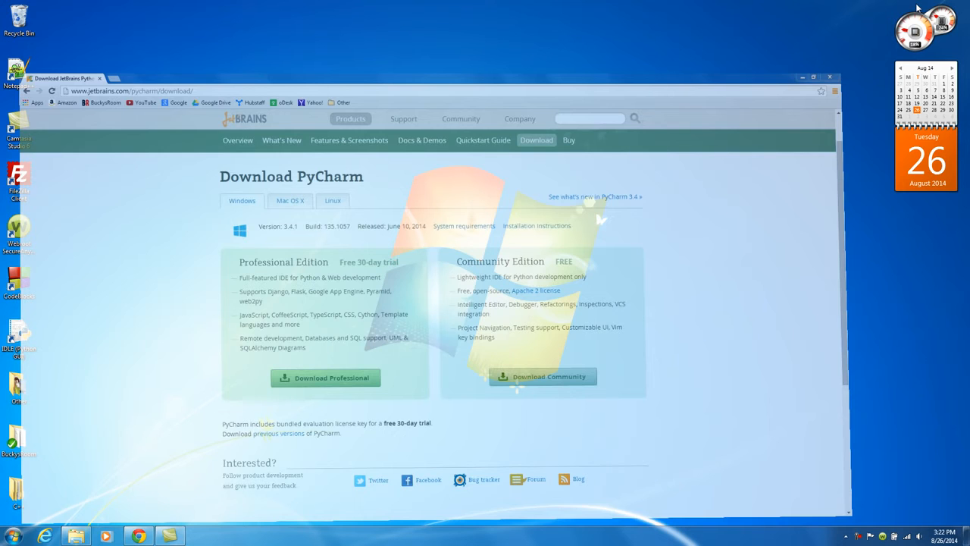
# Run the pycharm-professional-3.4.1 installer from the user's Downloads folder and allow it to start
pyautogui.press('super')
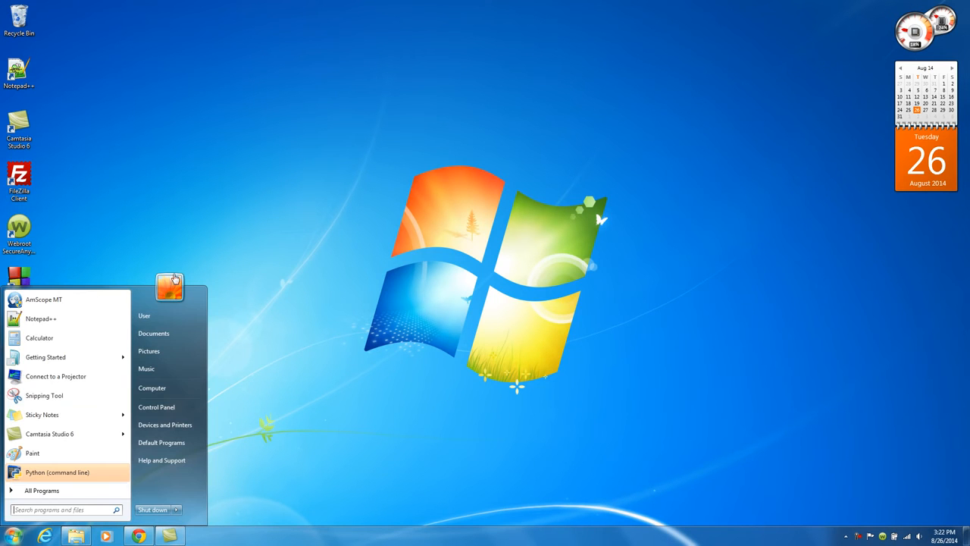
pyautogui.click(162, 317)
pyautogui.doubleClick(433, 151)
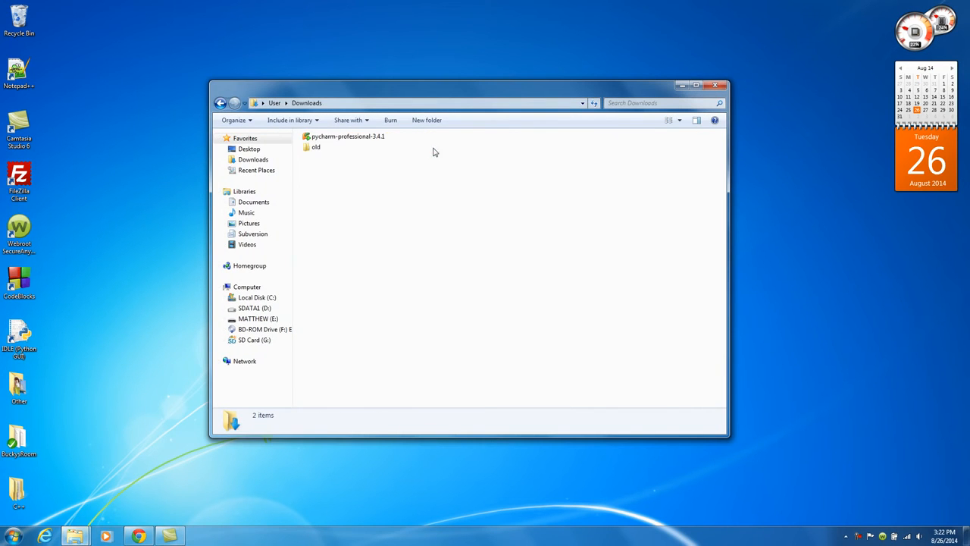
pyautogui.click(348, 137)
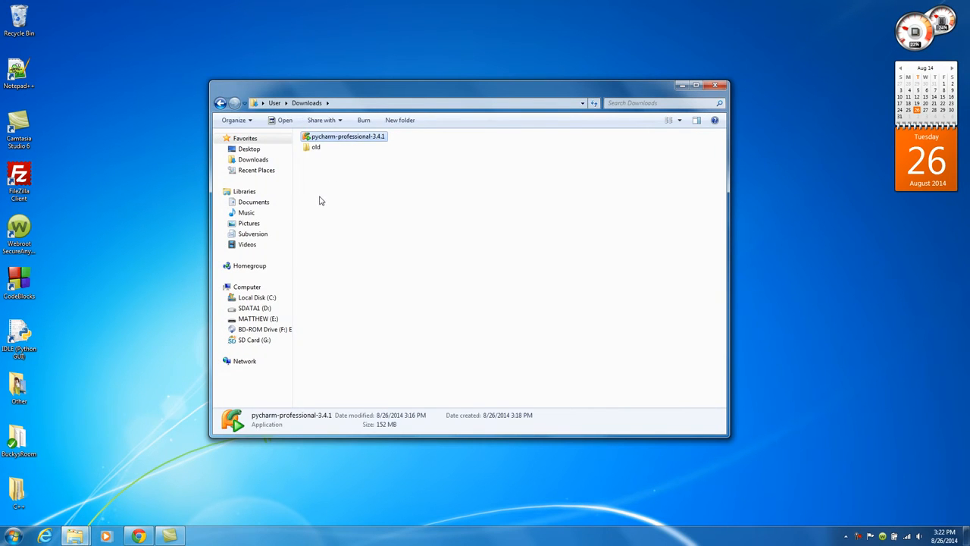
pyautogui.click(319, 200)
pyautogui.doubleClick(307, 139)
pyautogui.click(715, 84)
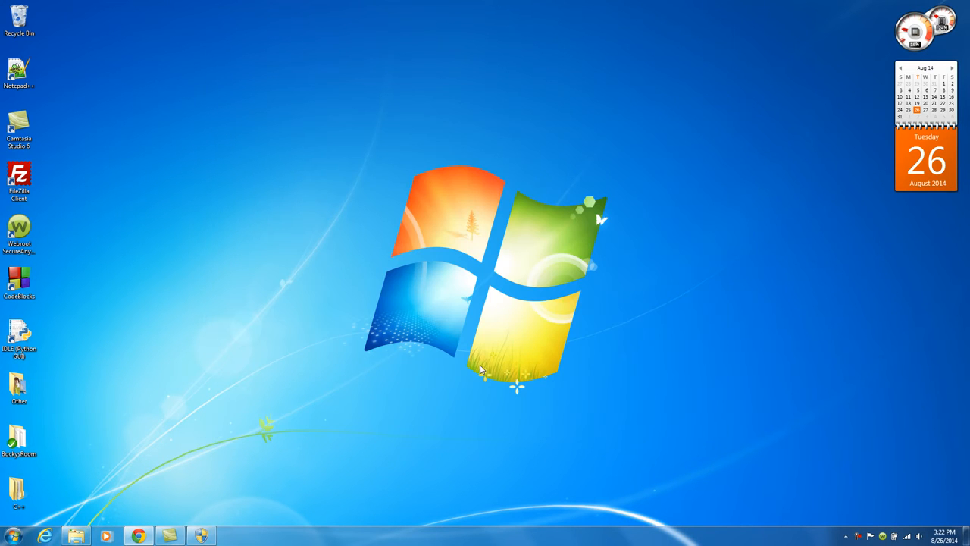
pyautogui.click(201, 537)
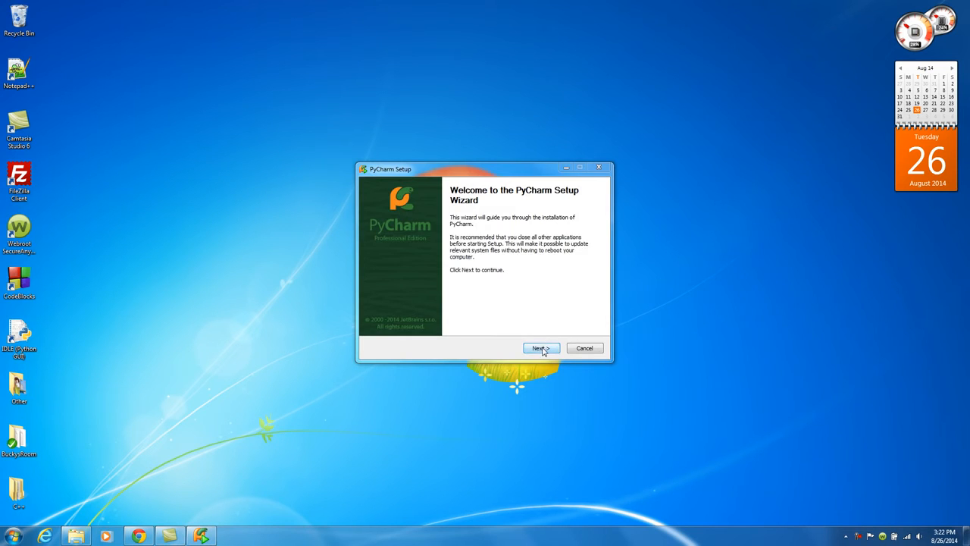
# Install PyCharm in the default destination folder with a desktop shortcut and the JetBrains Start Menu folder, and finish the setup wizard
pyautogui.click(543, 349)
pyautogui.click(542, 349)
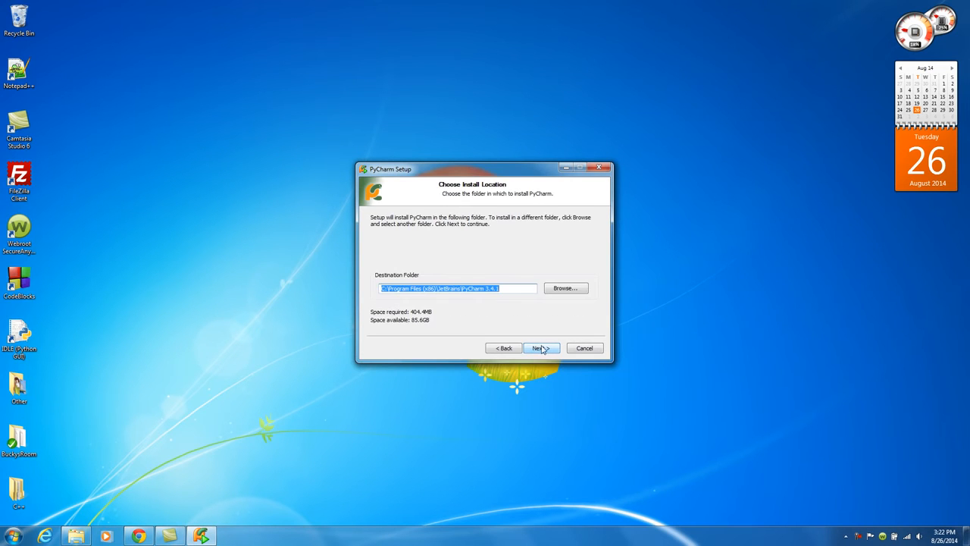
pyautogui.click(542, 350)
pyautogui.click(378, 226)
pyautogui.click(543, 350)
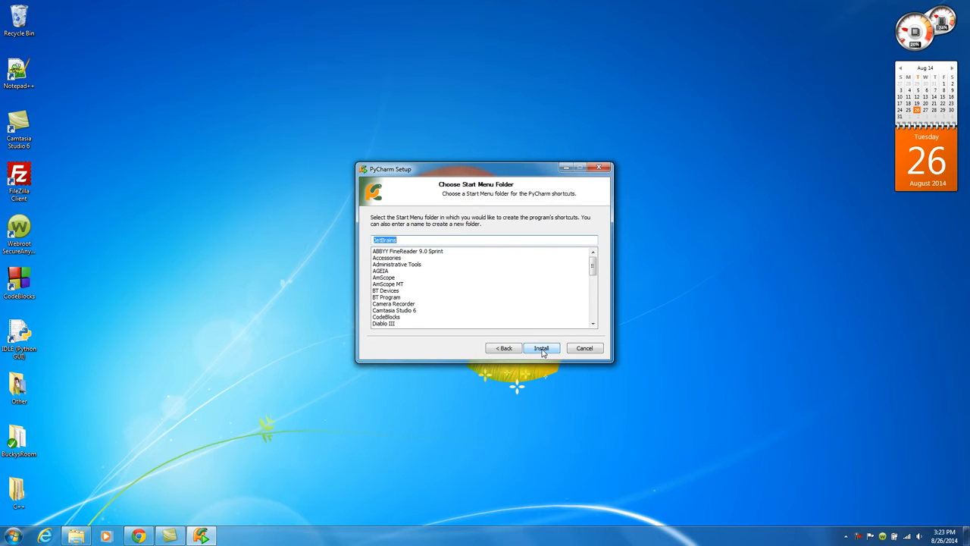
pyautogui.click(541, 351)
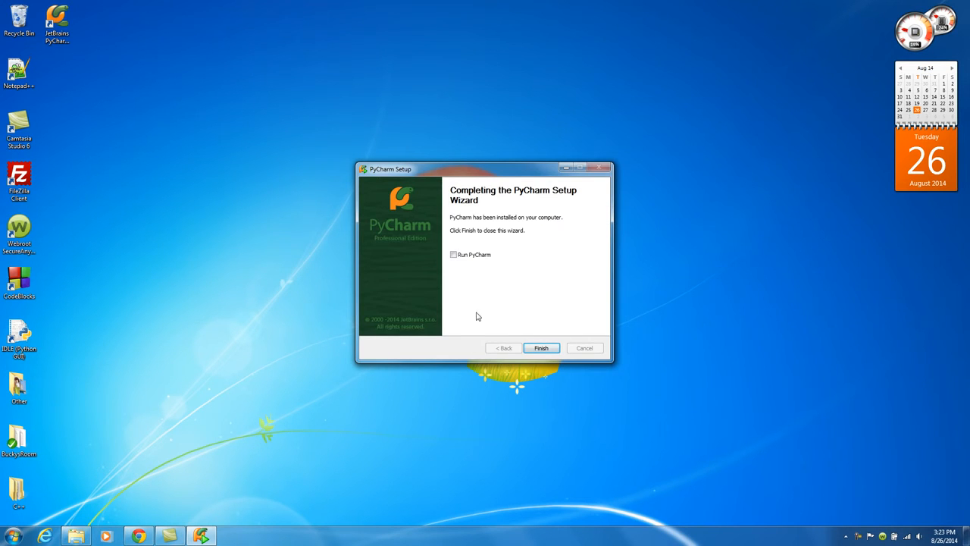
pyautogui.click(541, 349)
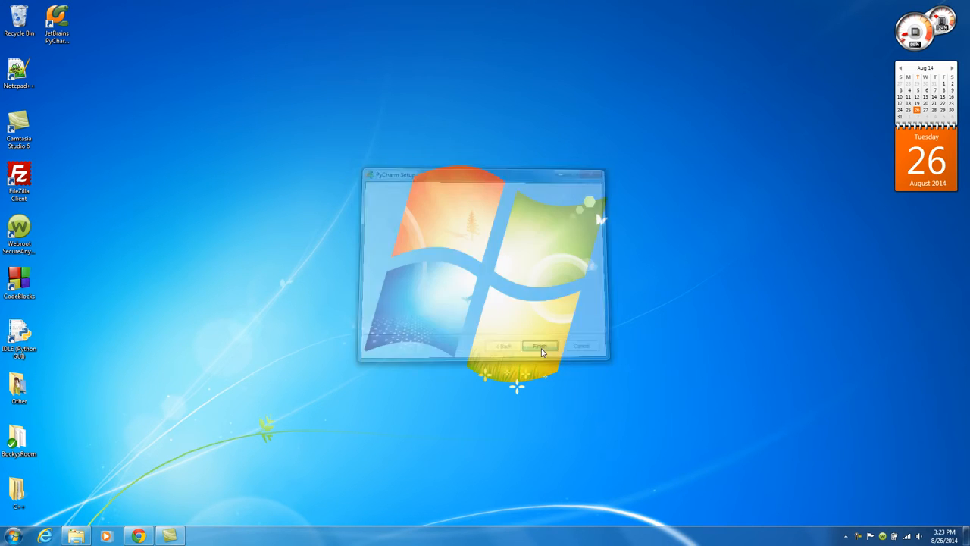
# Close the remaining File Explorer and Chrome windows
pyautogui.click(76, 536)
pyautogui.click(707, 74)
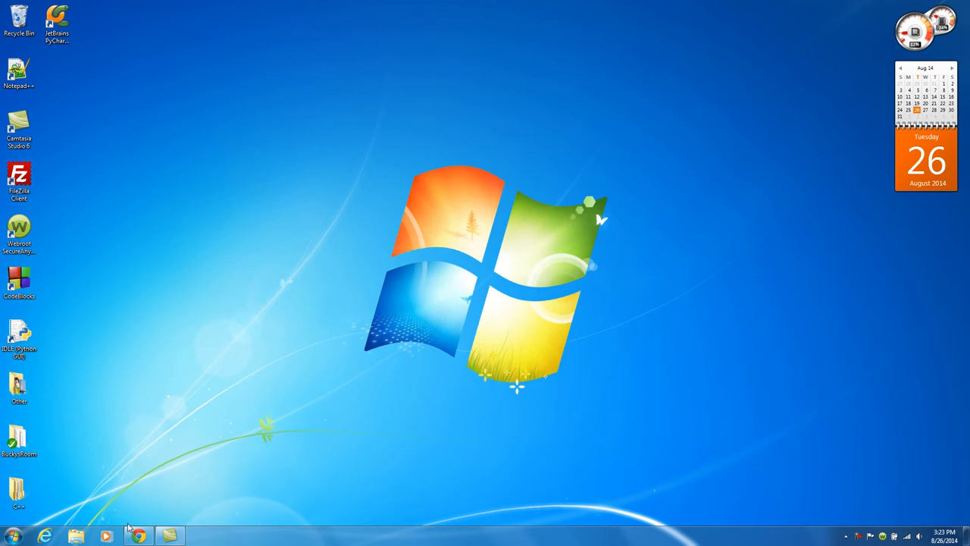
pyautogui.click(138, 536)
pyautogui.click(955, 6)
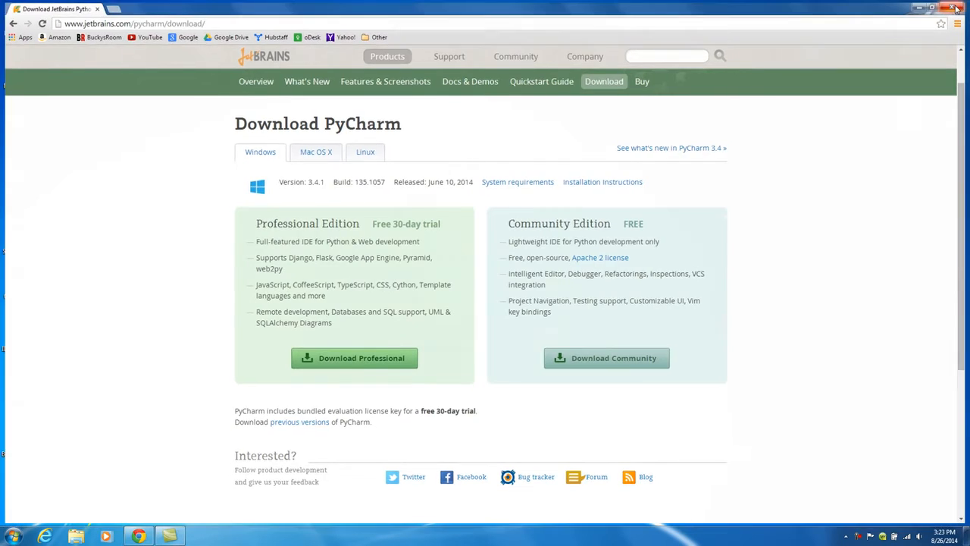
# Launch PyCharm from the desktop without importing previous settings and start the free 30-day evaluation
pyautogui.doubleClick(59, 17)
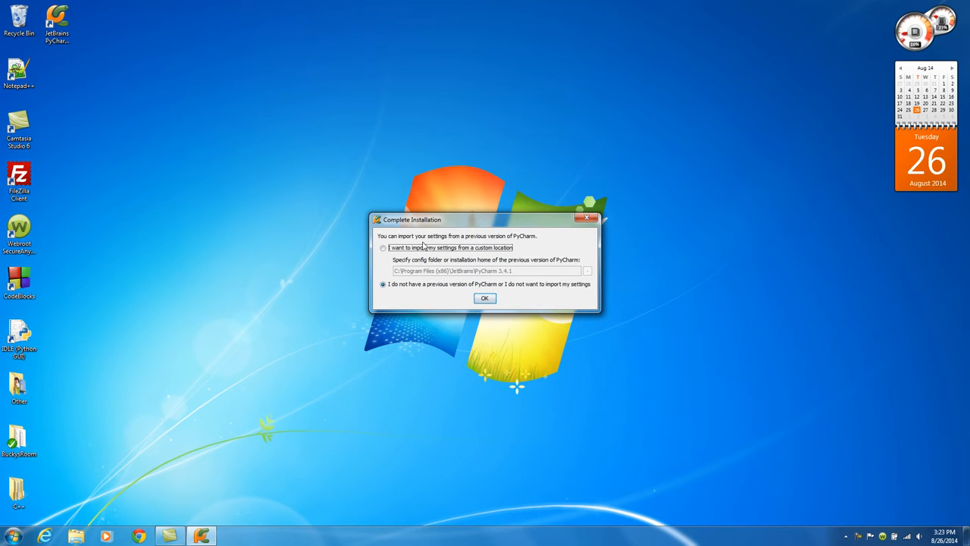
pyautogui.click(486, 300)
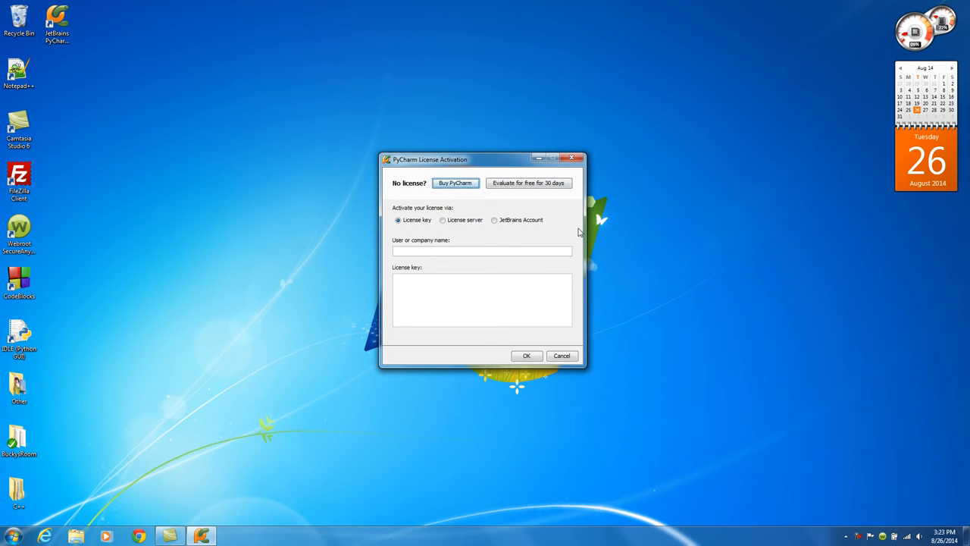
pyautogui.click(523, 185)
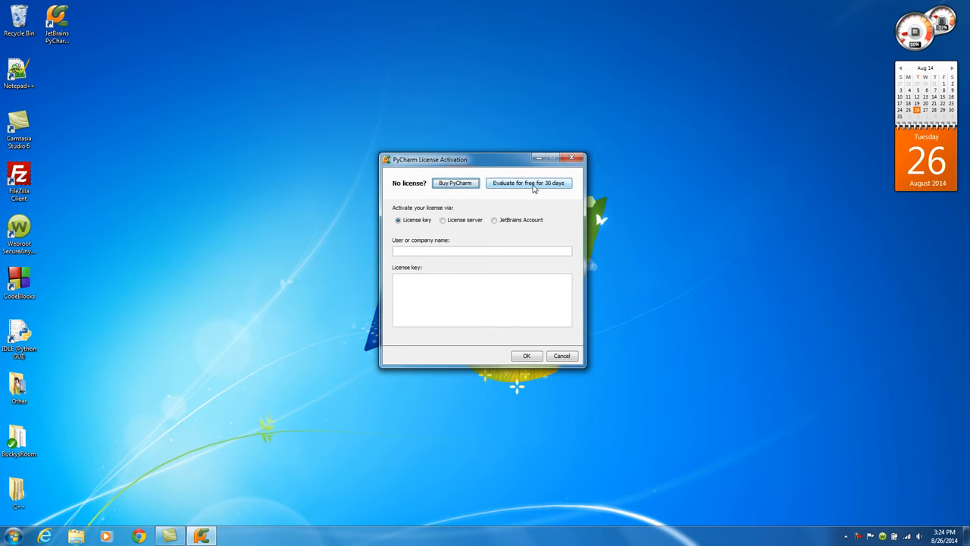
pyautogui.click(349, 355)
pyautogui.moveTo(626, 186); pyautogui.dragTo(607, 385)
pyautogui.click(569, 377)
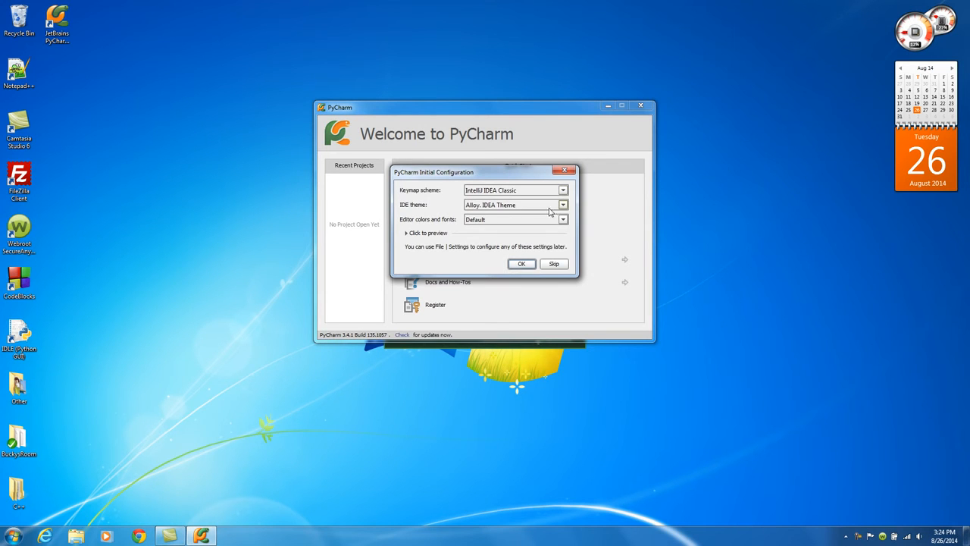
# Set the IDE theme to Darcula in the initial configuration, preview it, and restart PyCharm to apply it
pyautogui.click(563, 206)
pyautogui.click(562, 208)
pyautogui.click(563, 209)
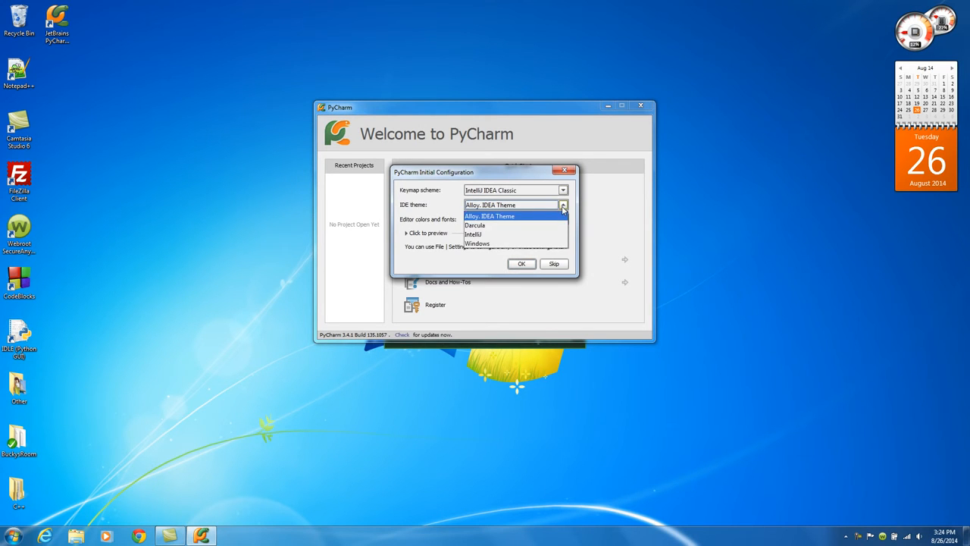
pyautogui.click(493, 227)
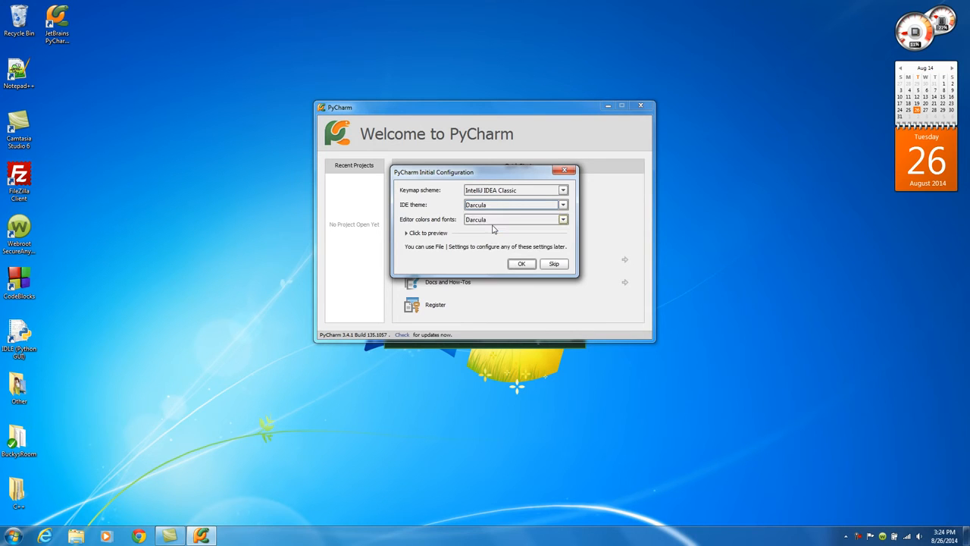
pyautogui.click(408, 234)
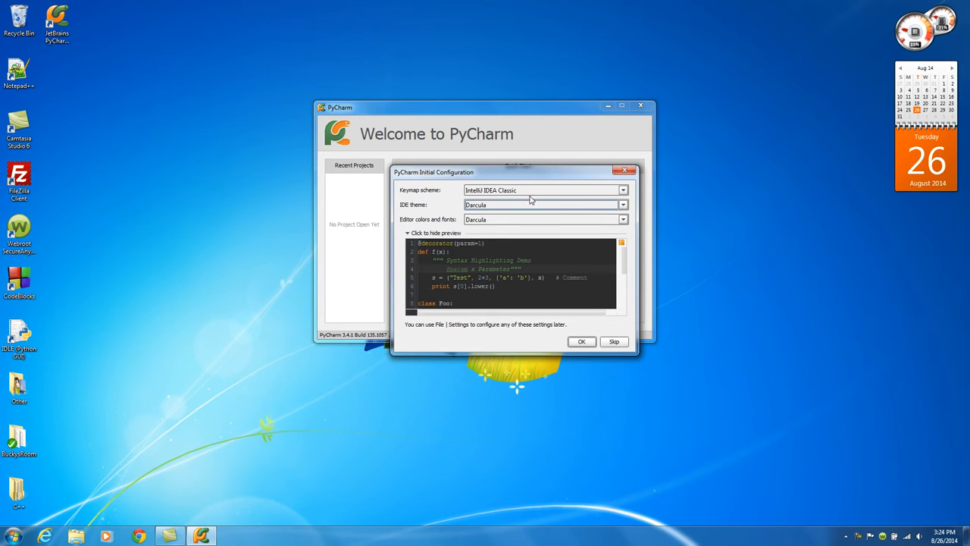
pyautogui.click(581, 342)
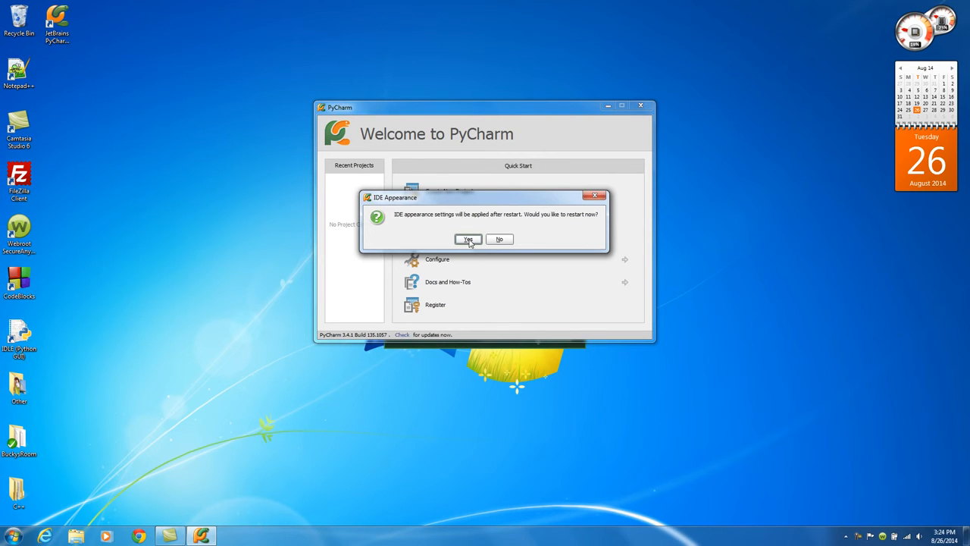
pyautogui.click(468, 240)
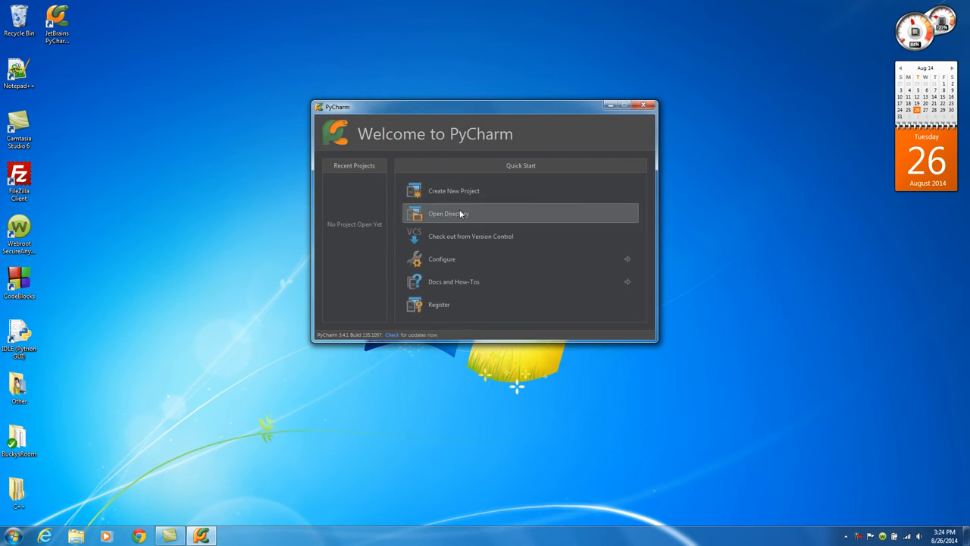
# Create a new empty project named YouTube with the Python34 interpreter
pyautogui.click(470, 191)
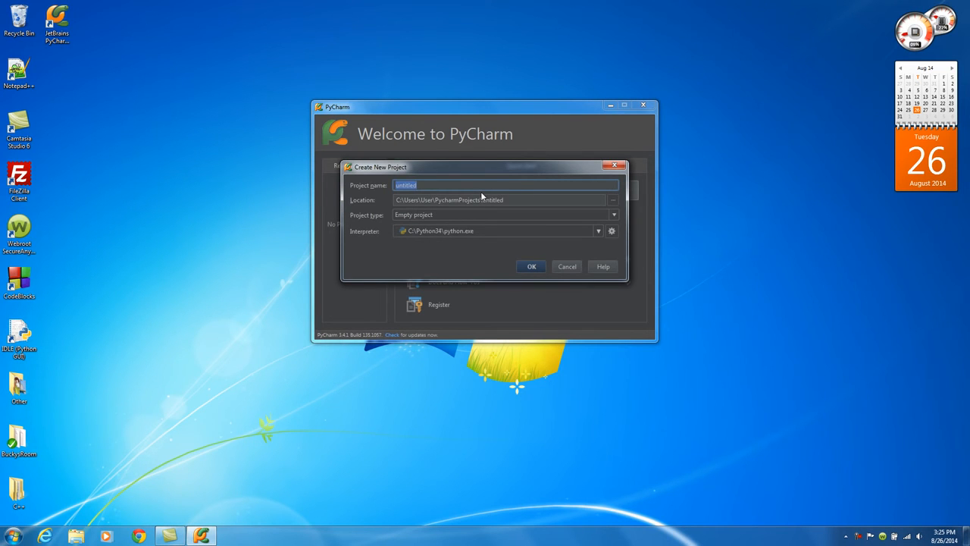
pyautogui.write('YouTube')
pyautogui.click(527, 267)
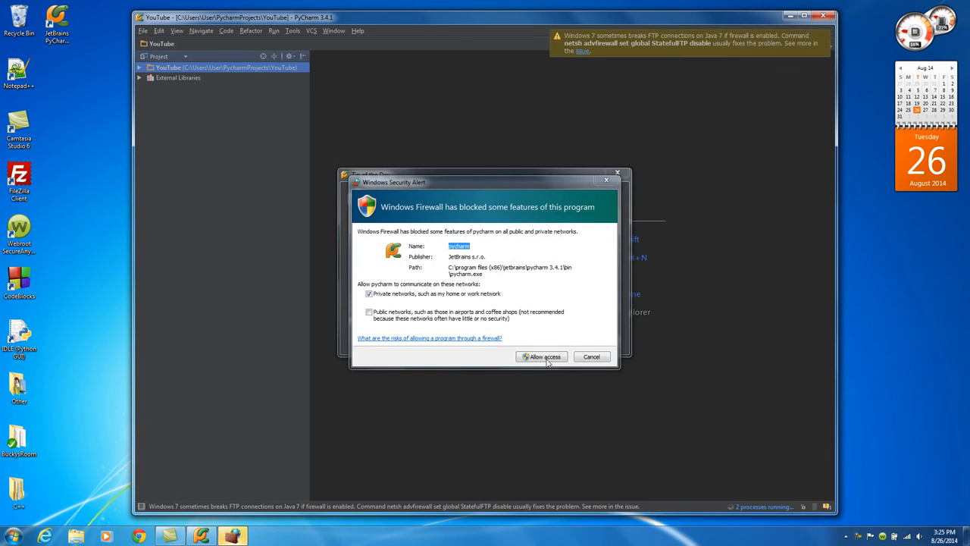
# Allow PyCharm through the firewall on private networks, and dismiss the Tip of the Day with tips on startup disabled
pyautogui.click(545, 357)
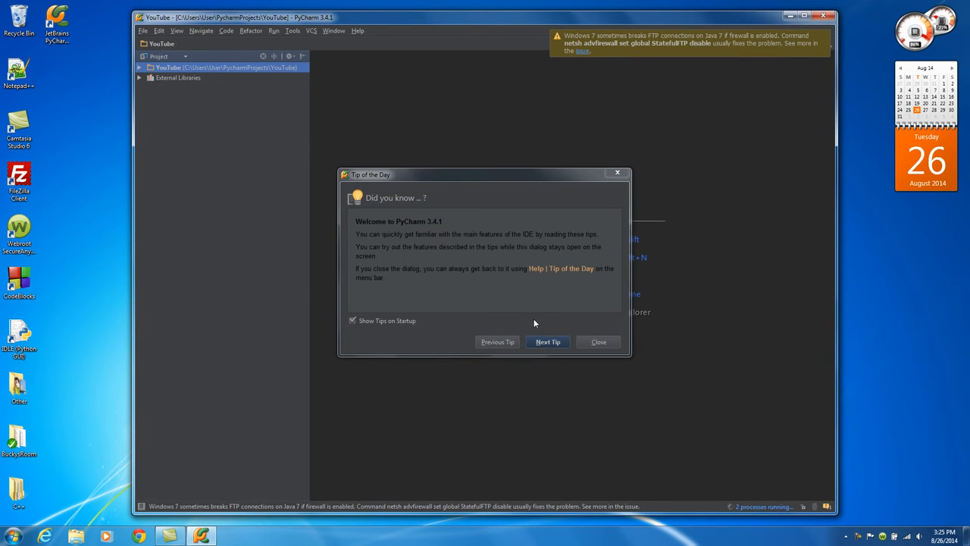
pyautogui.click(355, 321)
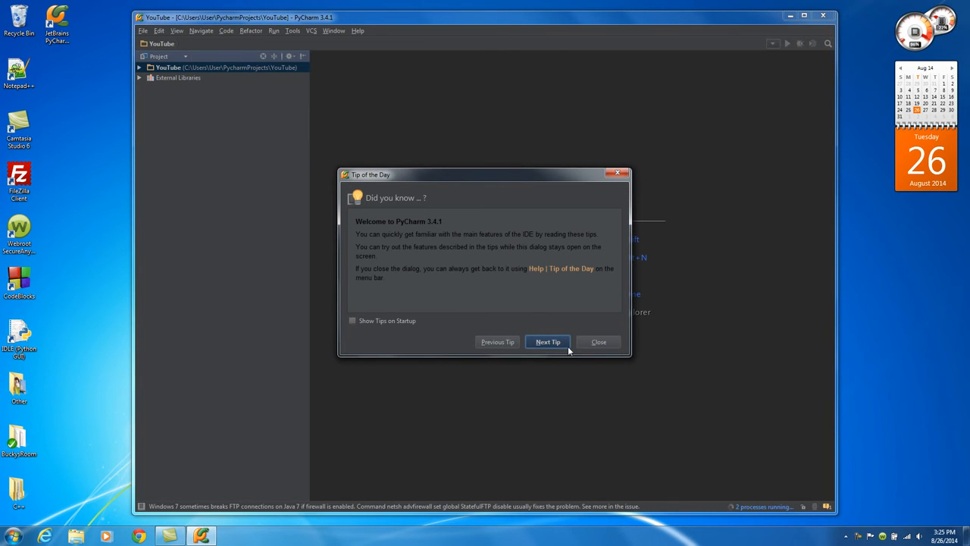
pyautogui.click(609, 345)
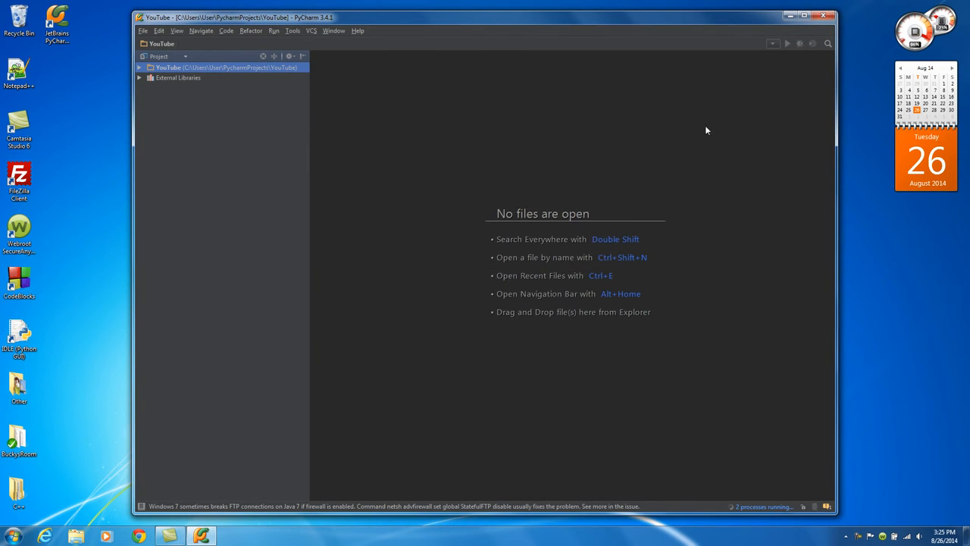
# Maximize the PyCharm window and create a new Python file named first.py in the YouTube project
pyautogui.click(804, 15)
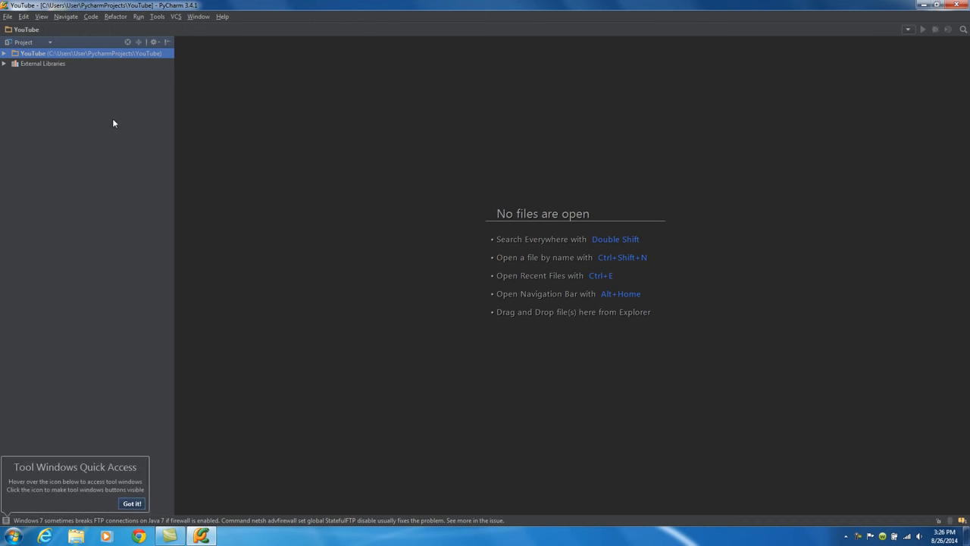
pyautogui.rightClick(33, 58)
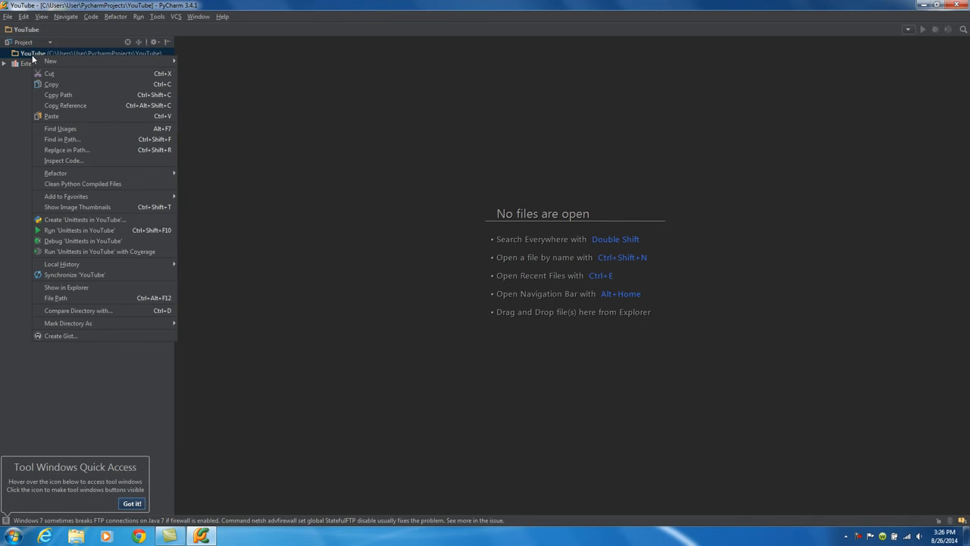
pyautogui.moveTo(38, 59)
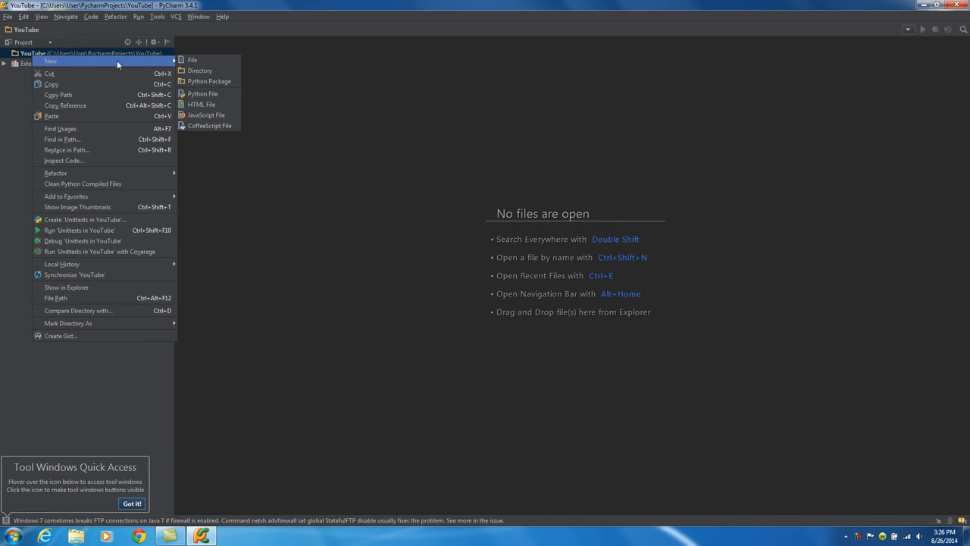
pyautogui.click(208, 97)
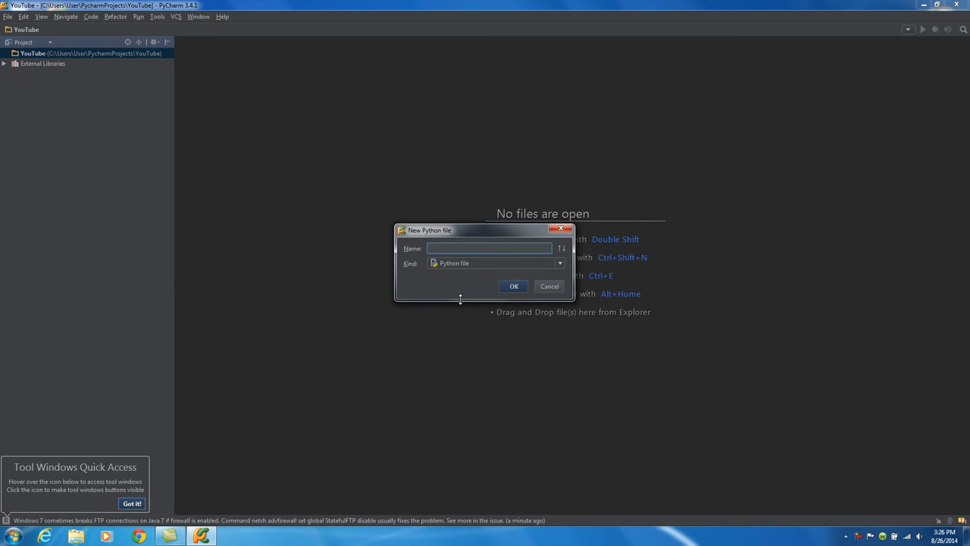
pyautogui.write('first.py')
pyautogui.click(508, 286)
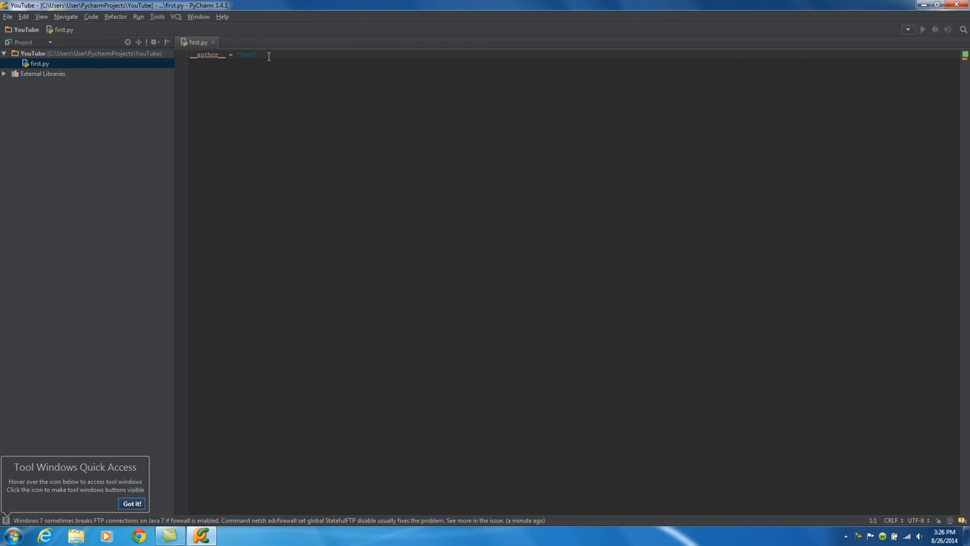
# Replace the author line in first.py with a print statement for "I hope this works!", followed by an empty line
pyautogui.moveTo(266, 54); pyautogui.dragTo(182, 57)
pyautogui.press('BackSpace')
pyautogui.write('print(')
pyautogui.press('BackSpace')
pyautogui.write('I hope this works!')
pyautogui.press('BackSpace')
pyautogui.press('End')
pyautogui.press('Return')
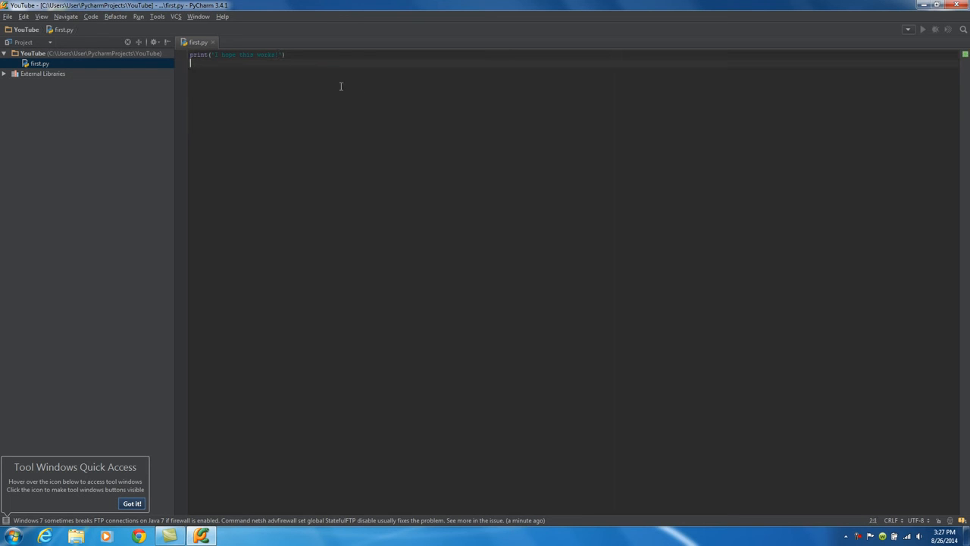
pyautogui.press('BackSpace')
pyautogui.press('Return')
# Run first.py and dismiss the Tool Windows Quick Access tip
pyautogui.rightClick(301, 138)
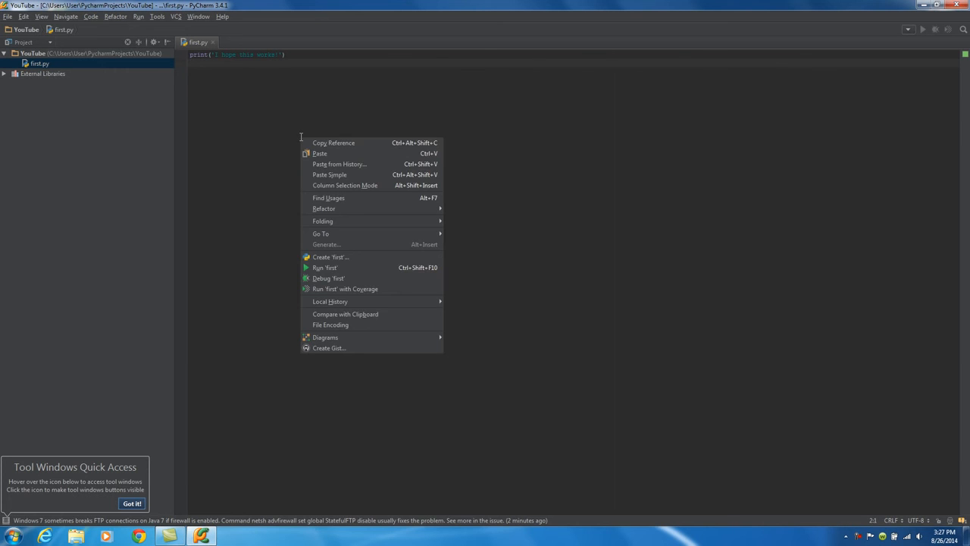
pyautogui.click(341, 269)
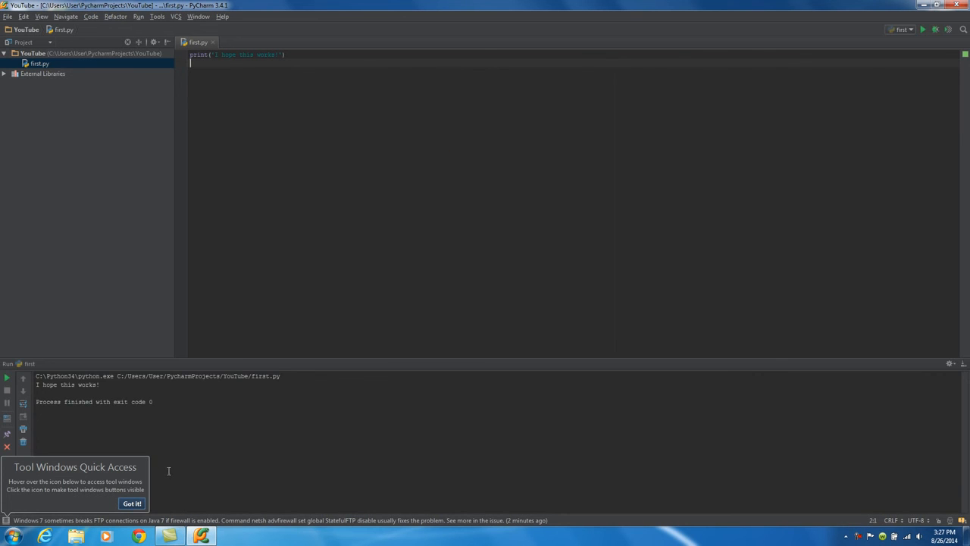
pyautogui.click(131, 504)
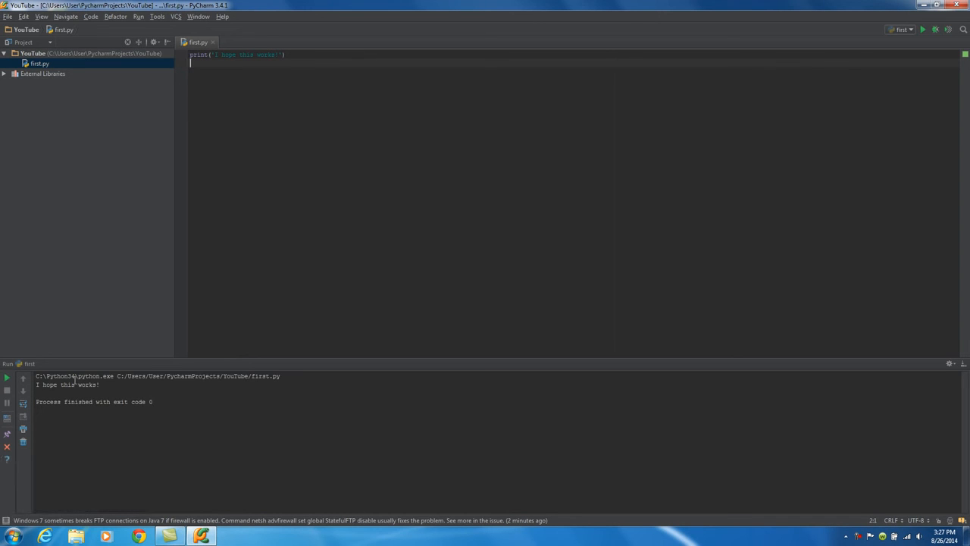
# Examine the script's printed output and reduce the height of the Run output area
pyautogui.moveTo(103, 388); pyautogui.dragTo(36, 379)
pyautogui.click(91, 433)
pyautogui.moveTo(155, 359); pyautogui.dragTo(148, 405)
# Change the printed text in first.py to "I love tuna!" and run the script again
pyautogui.moveTo(275, 54); pyautogui.dragTo(224, 56)
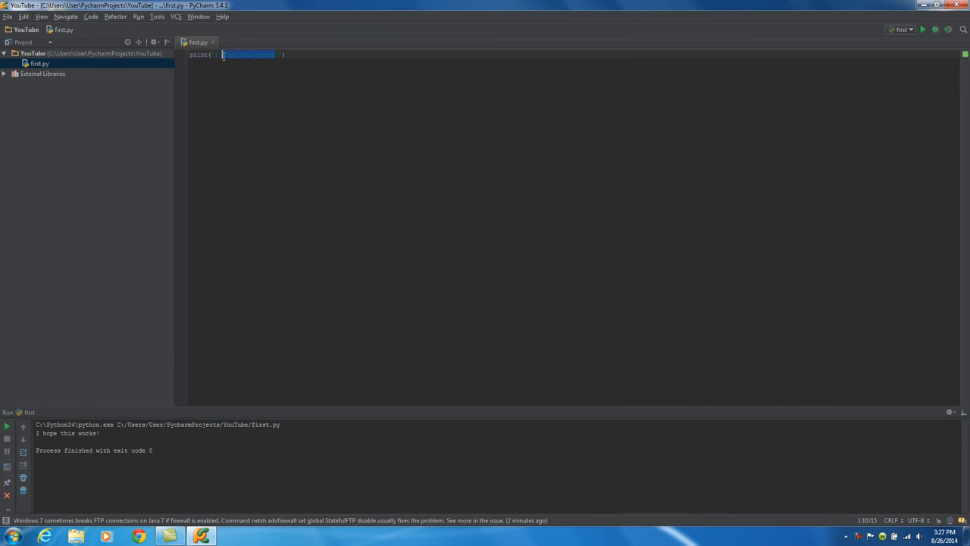
pyautogui.write('am')
pyautogui.write('ve tuna!')
pyautogui.rightClick(315, 128)
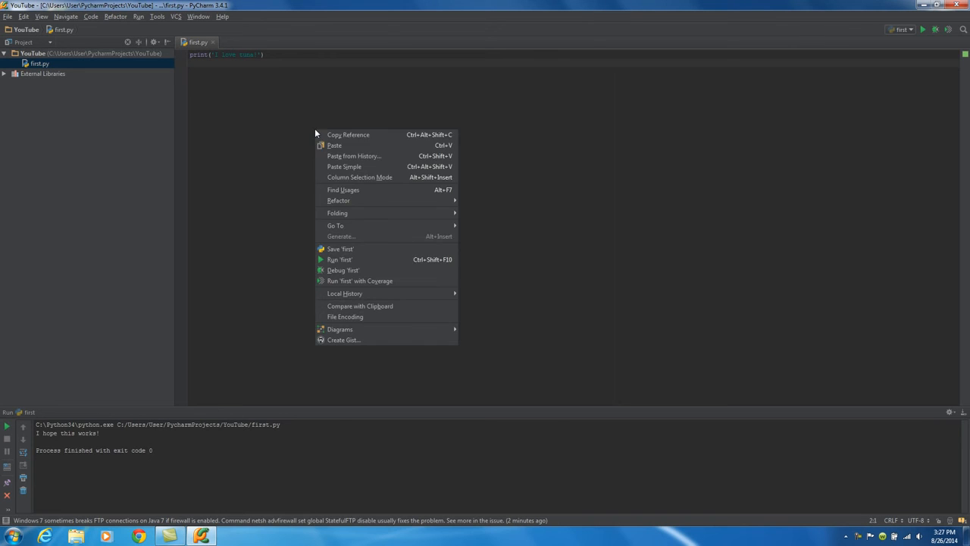
pyautogui.click(348, 262)
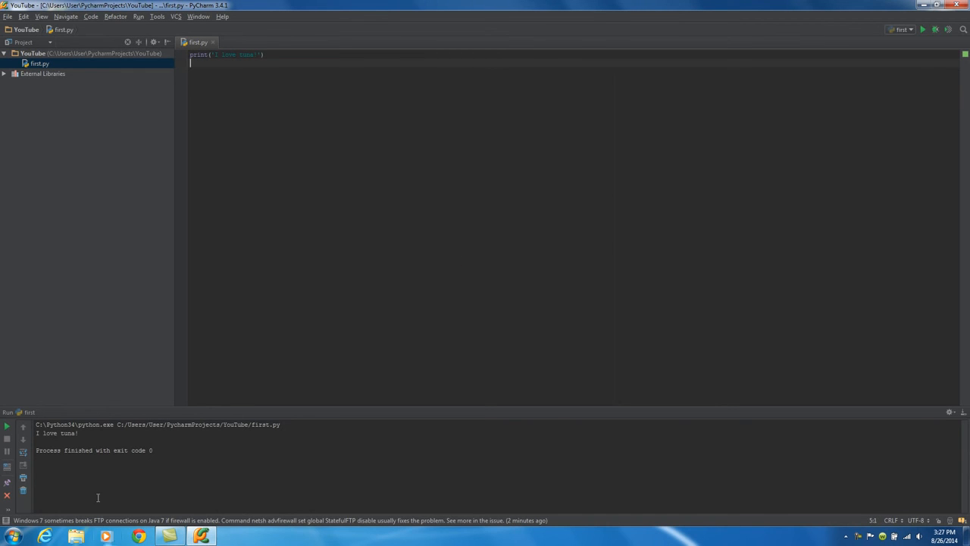
# Examine the new output line and rerun the script using the selected run configuration, first
pyautogui.moveTo(78, 441); pyautogui.dragTo(36, 433)
pyautogui.click(85, 441)
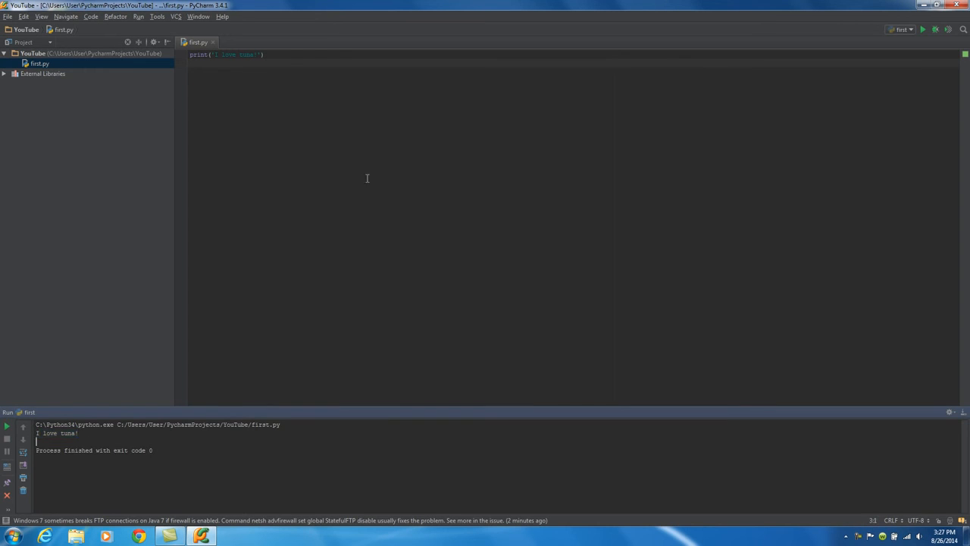
pyautogui.click(353, 145)
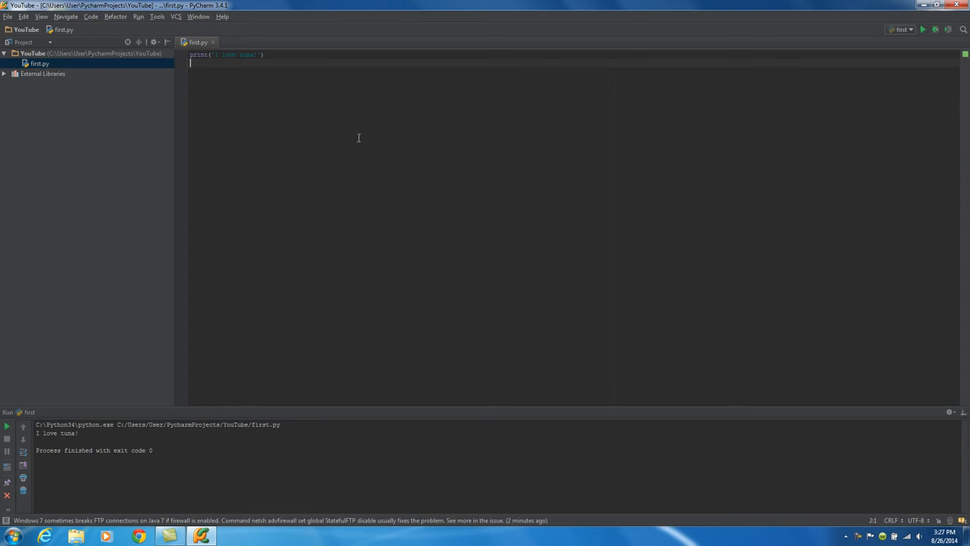
pyautogui.rightClick(310, 142)
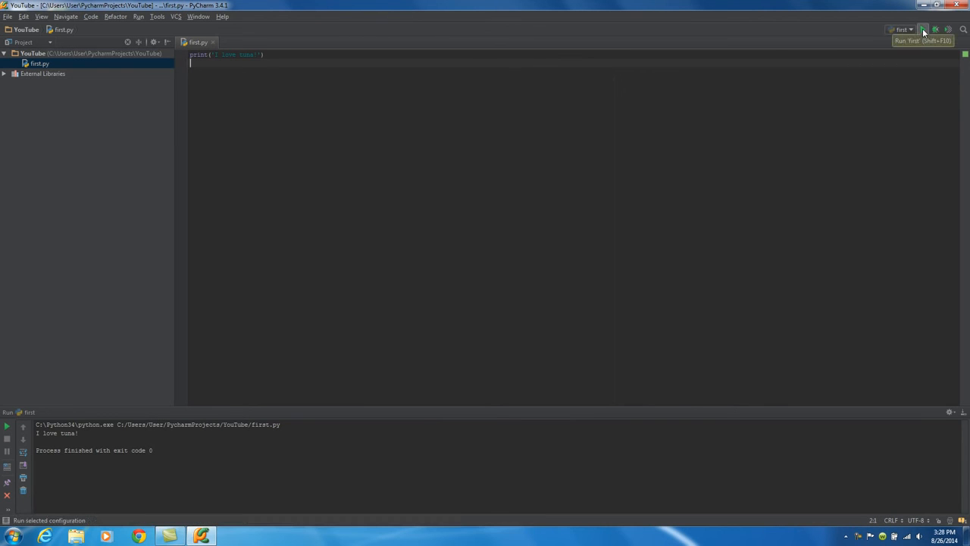
pyautogui.click(923, 32)
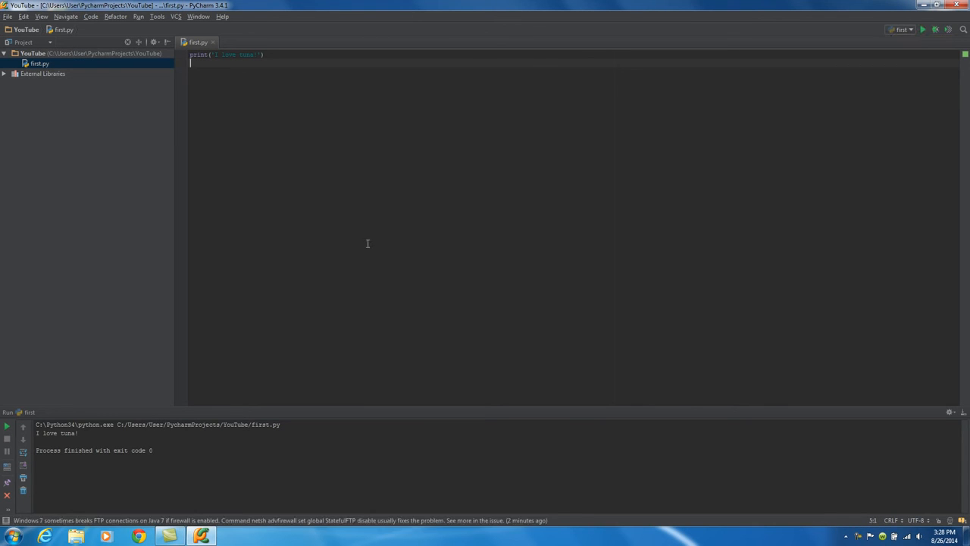